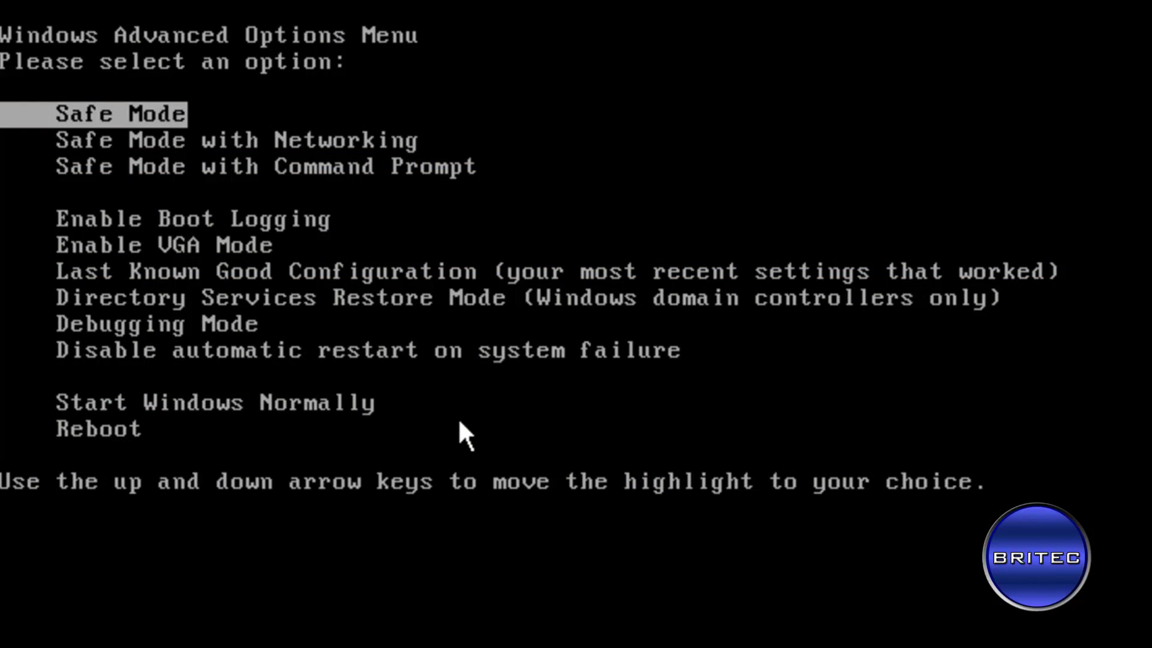
Step: Pick Directory Services Restore Mode from the Windows XP advanced boot options
key(Down)
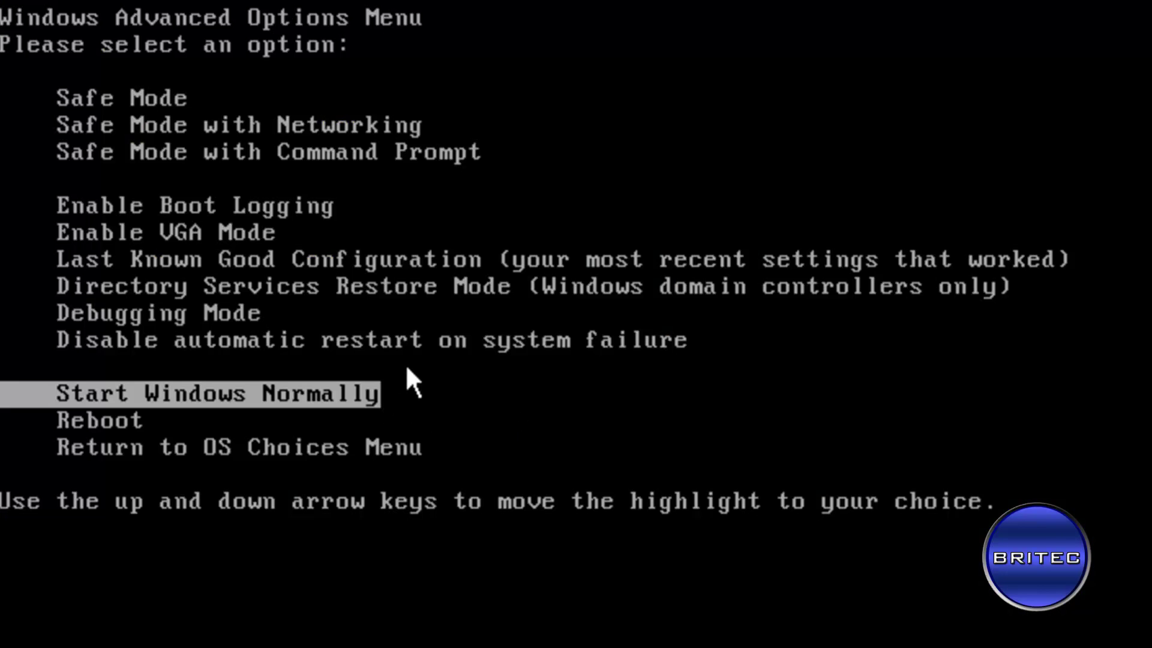
key(Up)
key(Up)
key(Up)
key(Up)
key(Up)
key(Up)
key(Up)
key(Up)
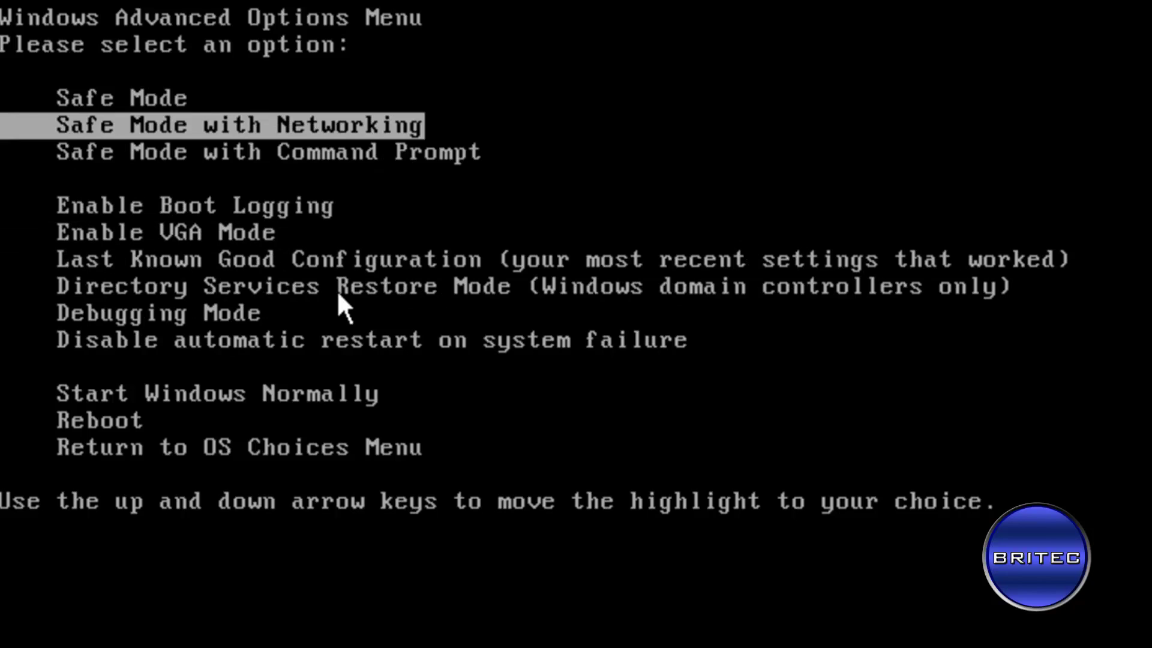
key(Up)
key(Down)
key(Down)
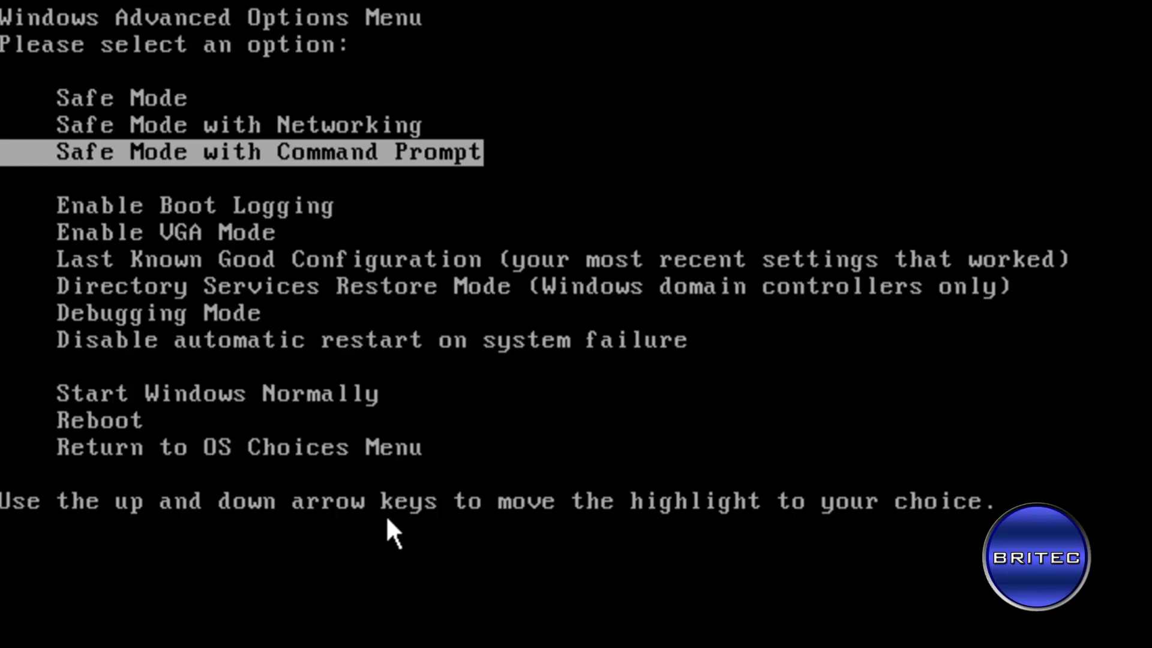
key(Down)
key(Down)
key(Down)
key(Down)
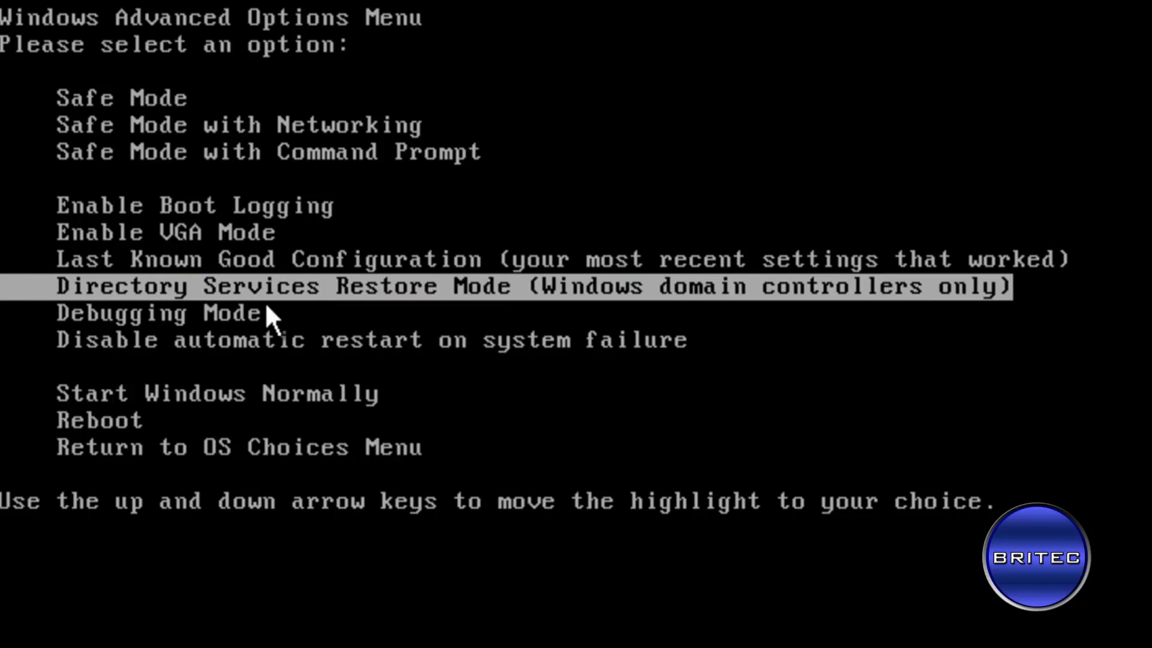
key(Return)
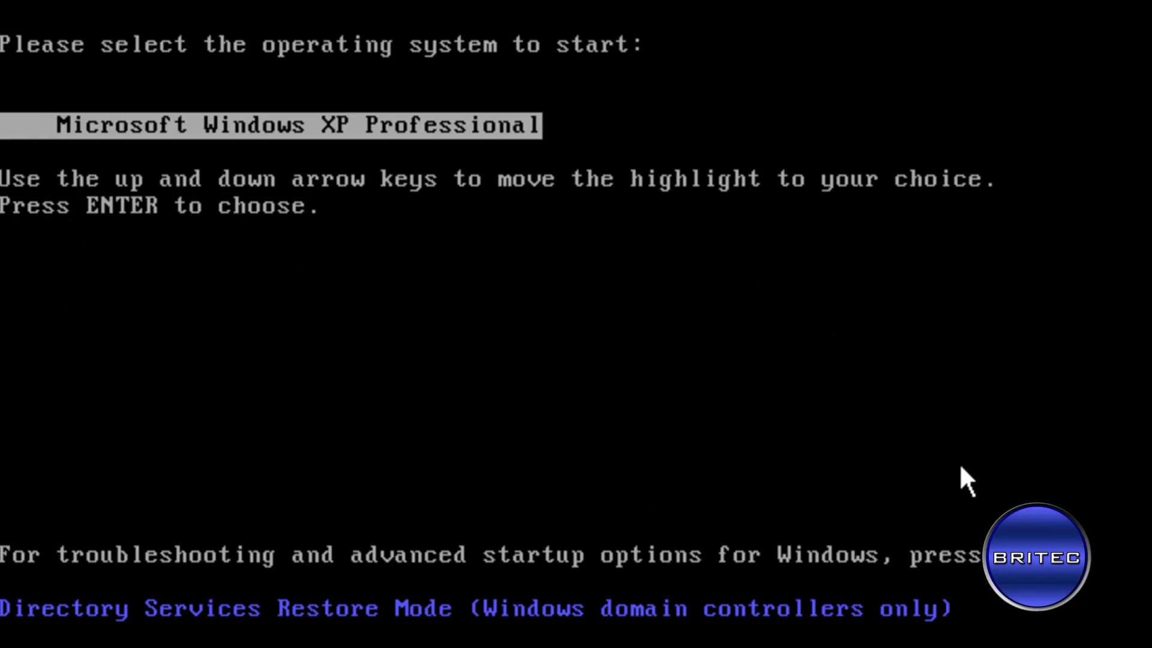
Step: Boot Windows XP Professional and delete the hex-named ransomware executable from the desktop
key(Return)
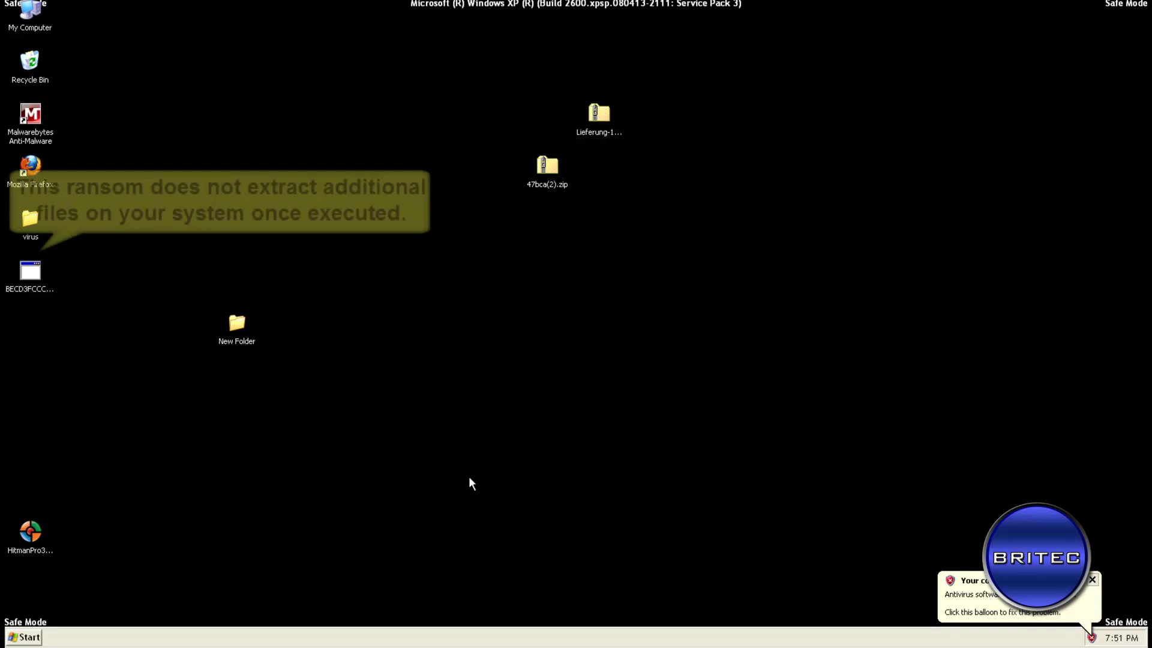
right_click(35, 277)
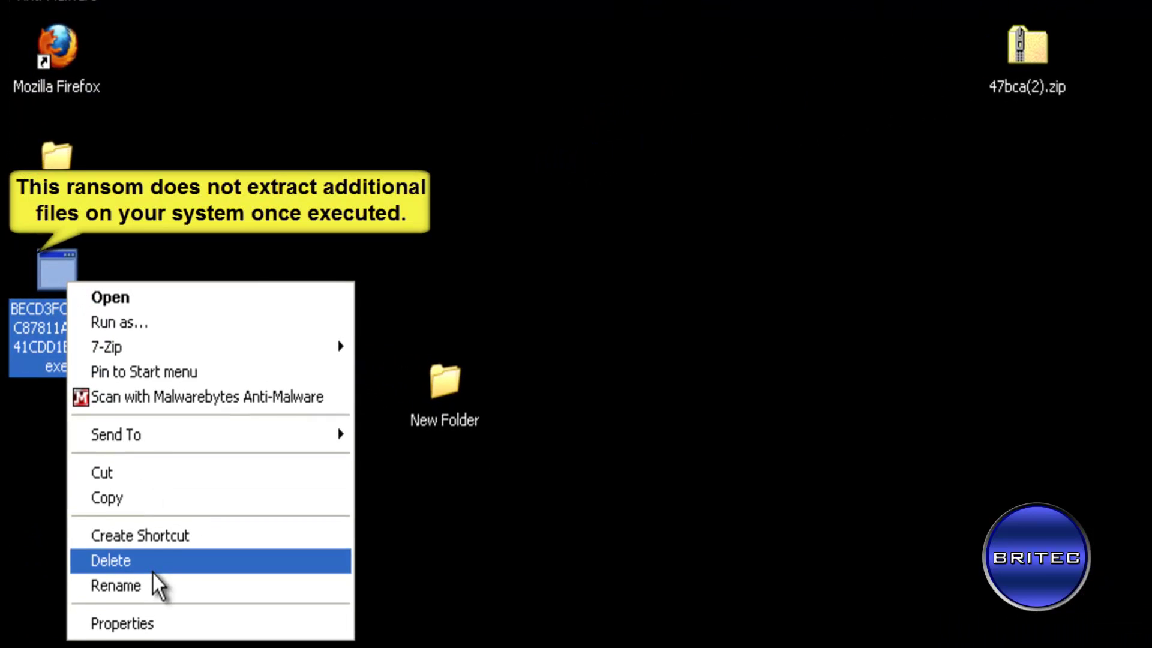
click(144, 559)
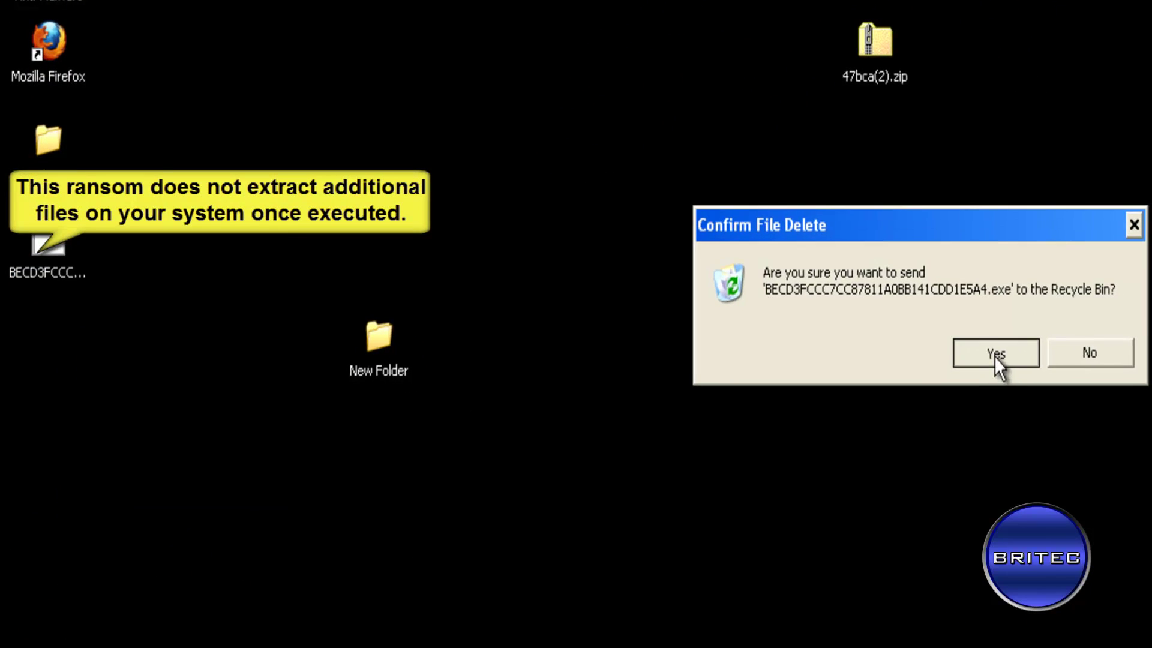
click(994, 353)
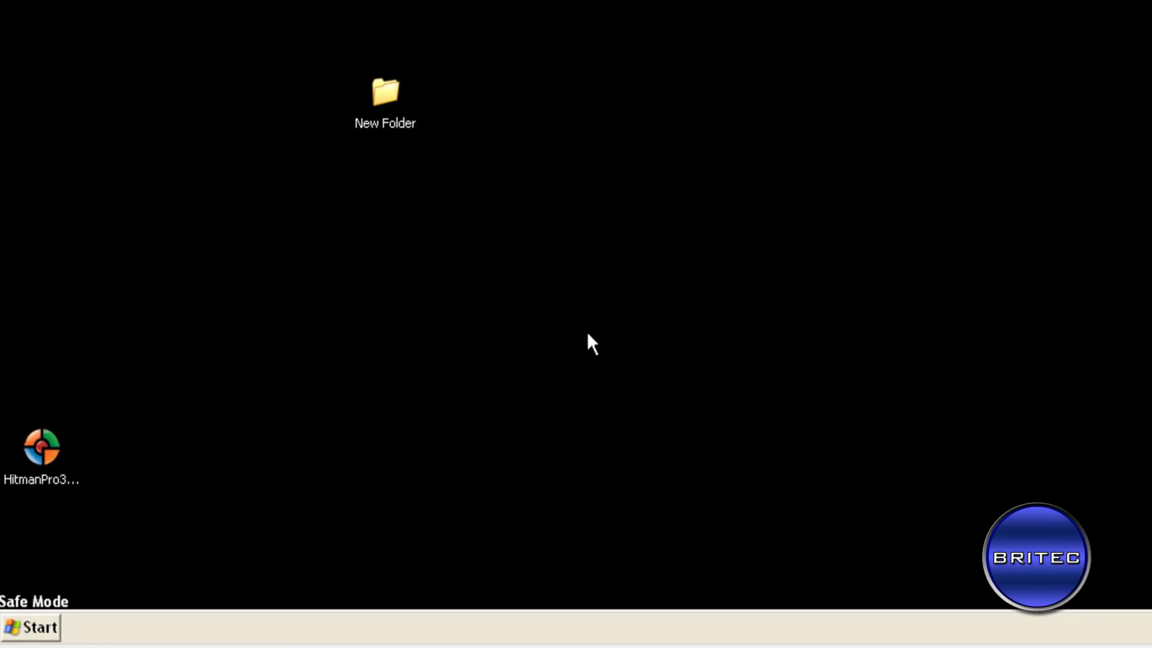
Step: Launch Registry Editor through Run with regedit
click(38, 627)
click(269, 535)
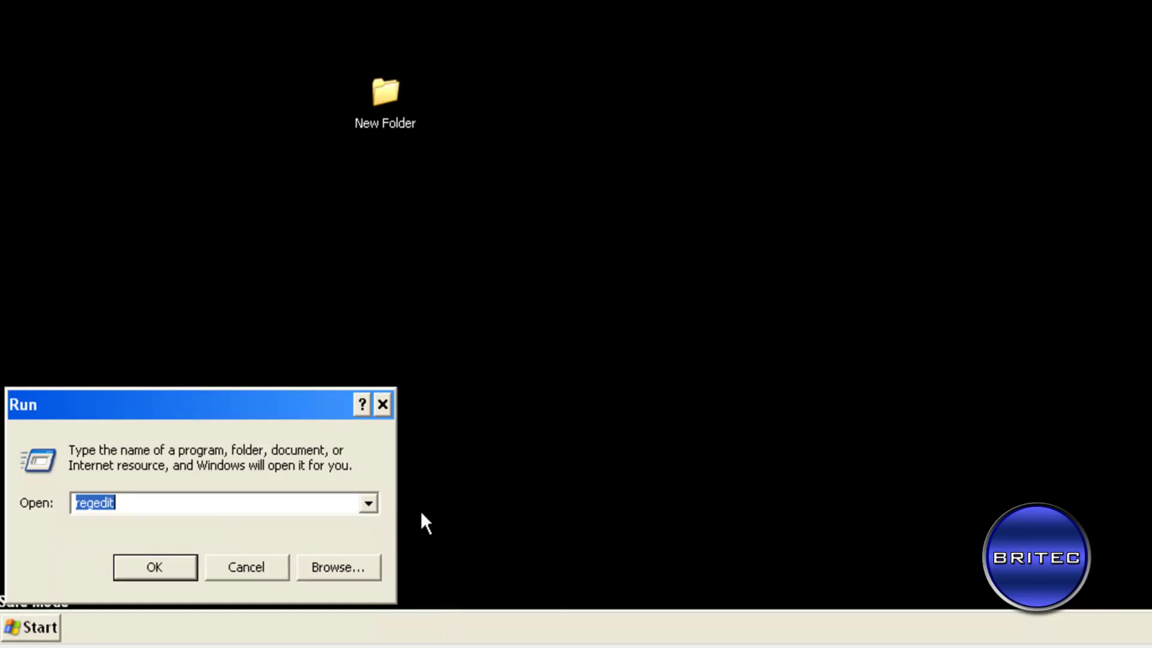
text(regedit)
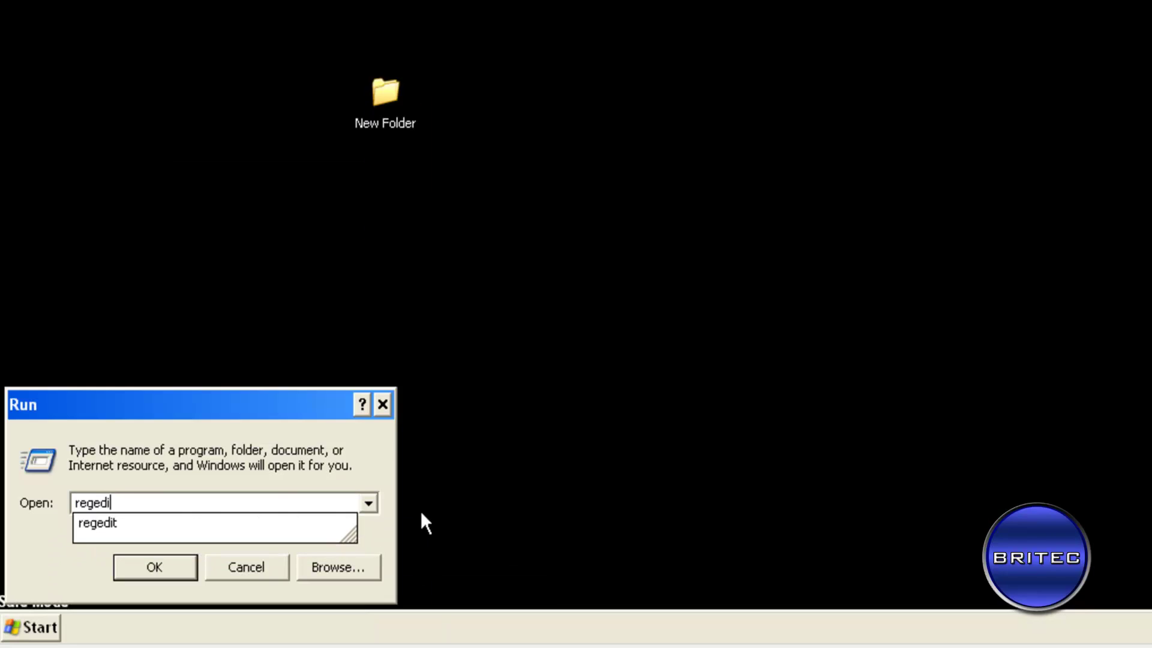
click(130, 585)
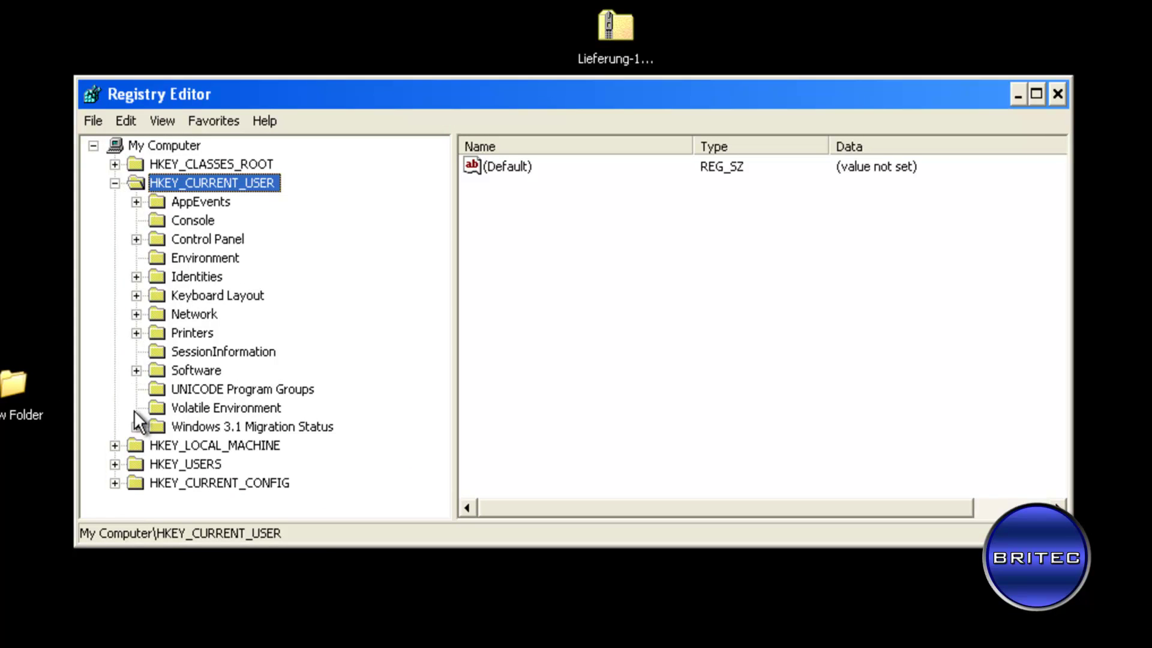
Step: Show HKEY_CURRENT_USER\Software\Microsoft\Windows\CurrentVersion\Run with its full data paths visible
click(136, 370)
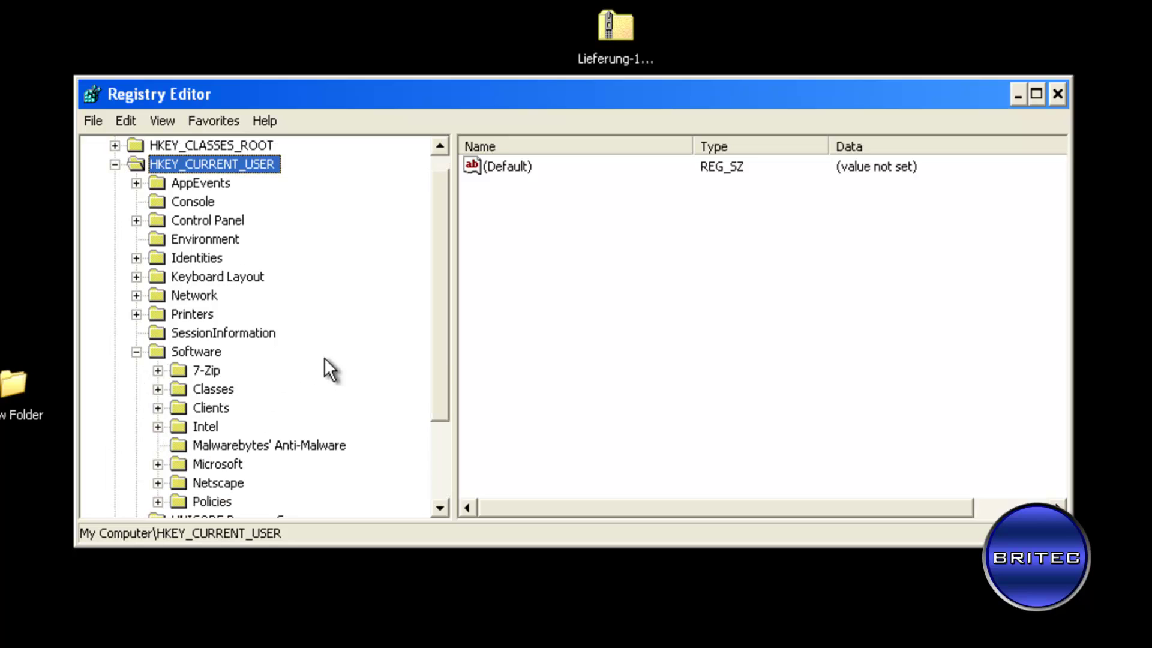
click(158, 464)
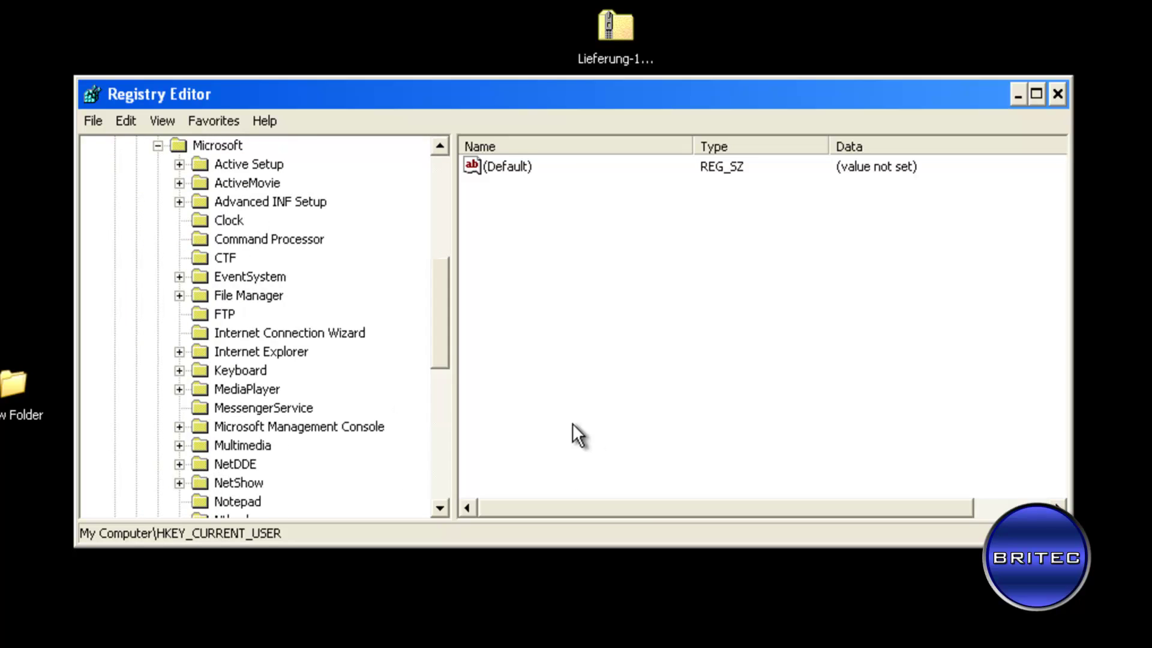
drag(443, 324, 443, 417)
click(179, 351)
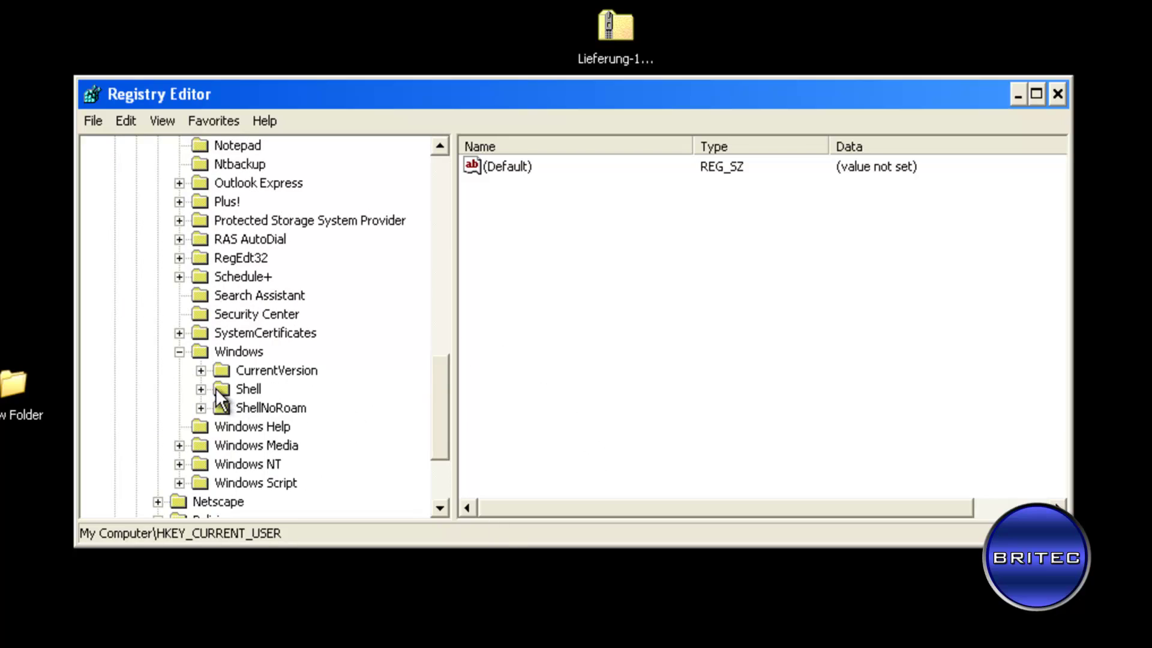
click(201, 370)
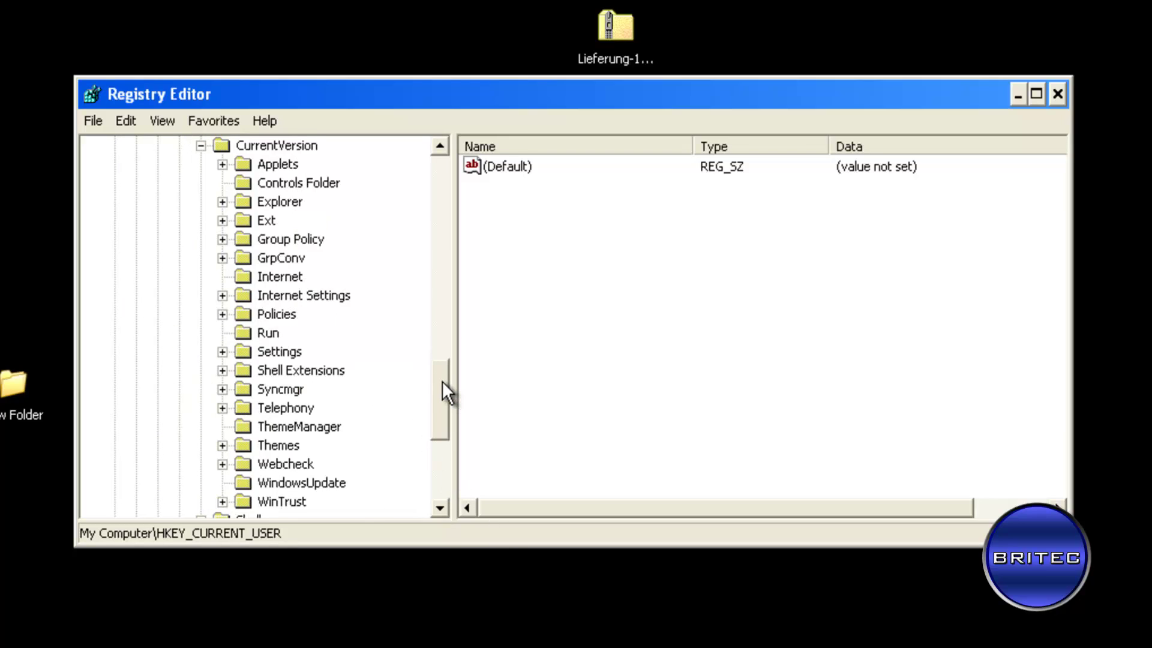
click(254, 334)
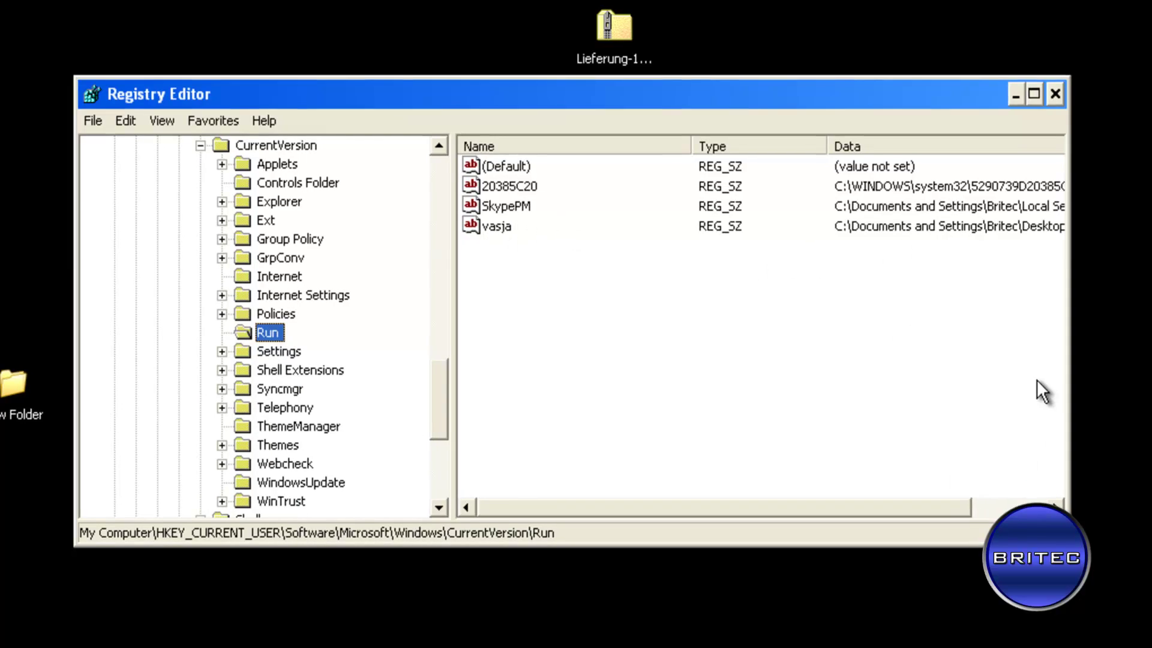
mouse_move(1073, 369)
mouse_down()
mouse_move(1149, 371)
mouse_move(1101, 372)
mouse_up()
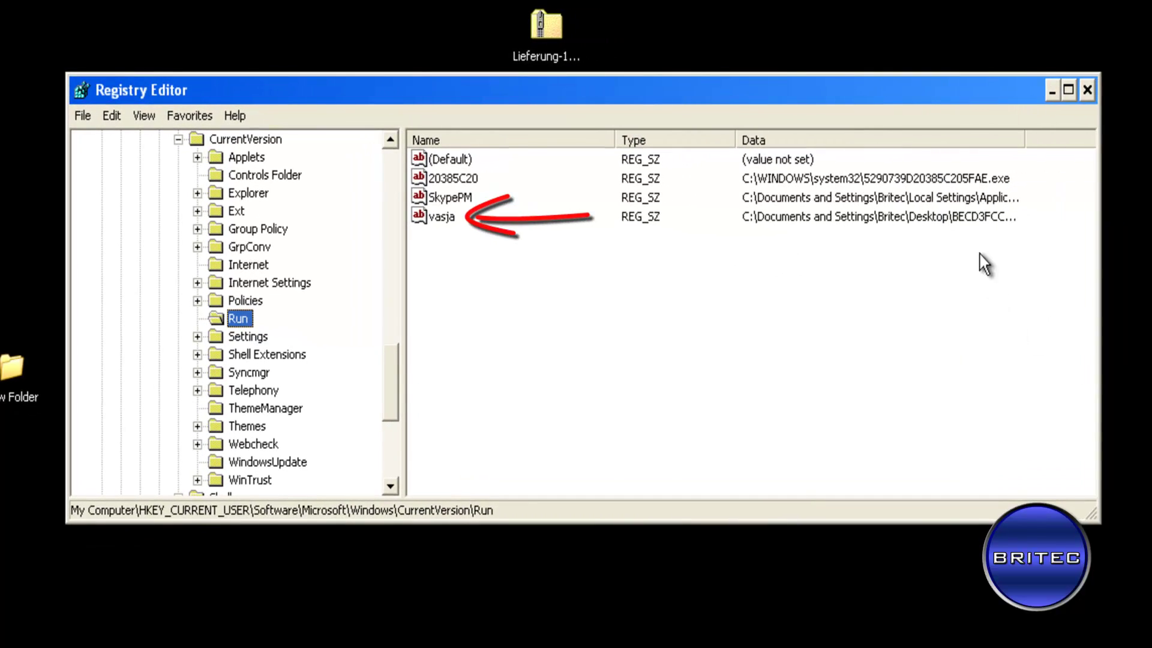
Step: Delete the suspicious vasja startup value from the Run key
click(442, 220)
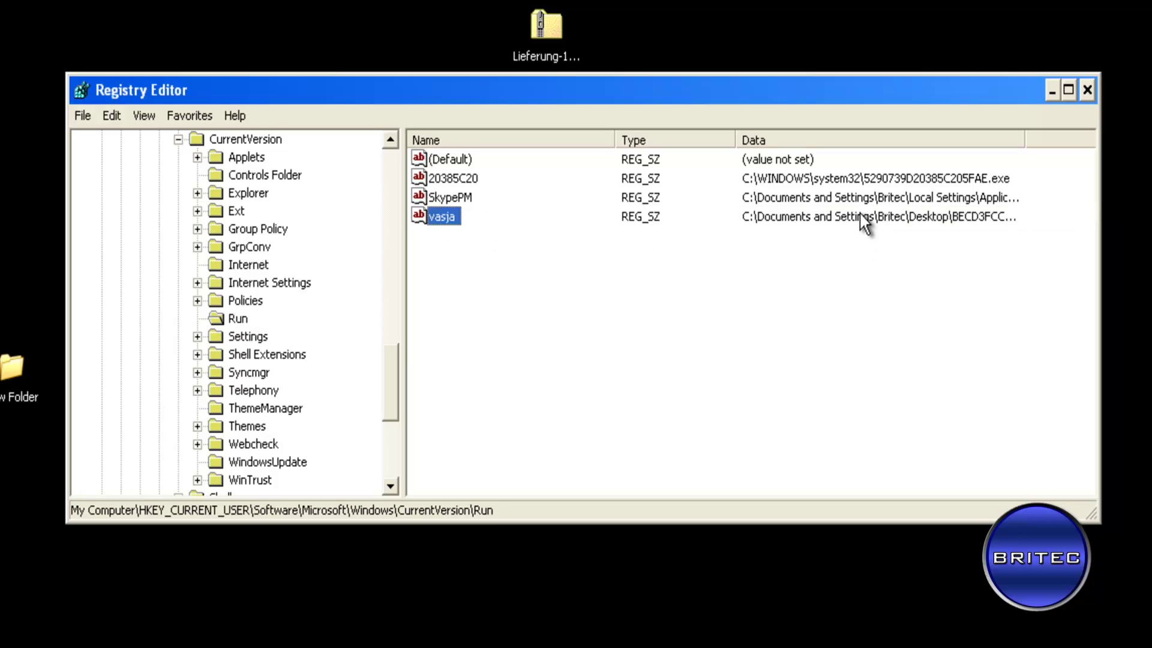
click(437, 235)
right_click(444, 222)
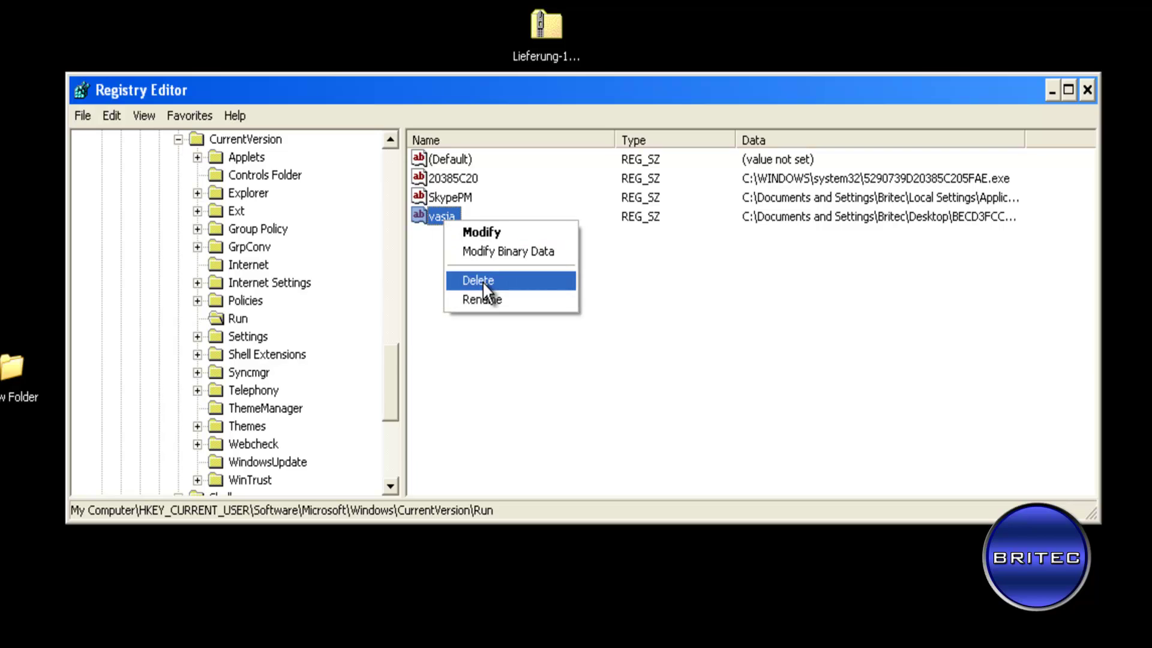
click(483, 282)
click(494, 422)
Step: Delete the SkypePM and 20385C20 startup values from the Run key
click(452, 201)
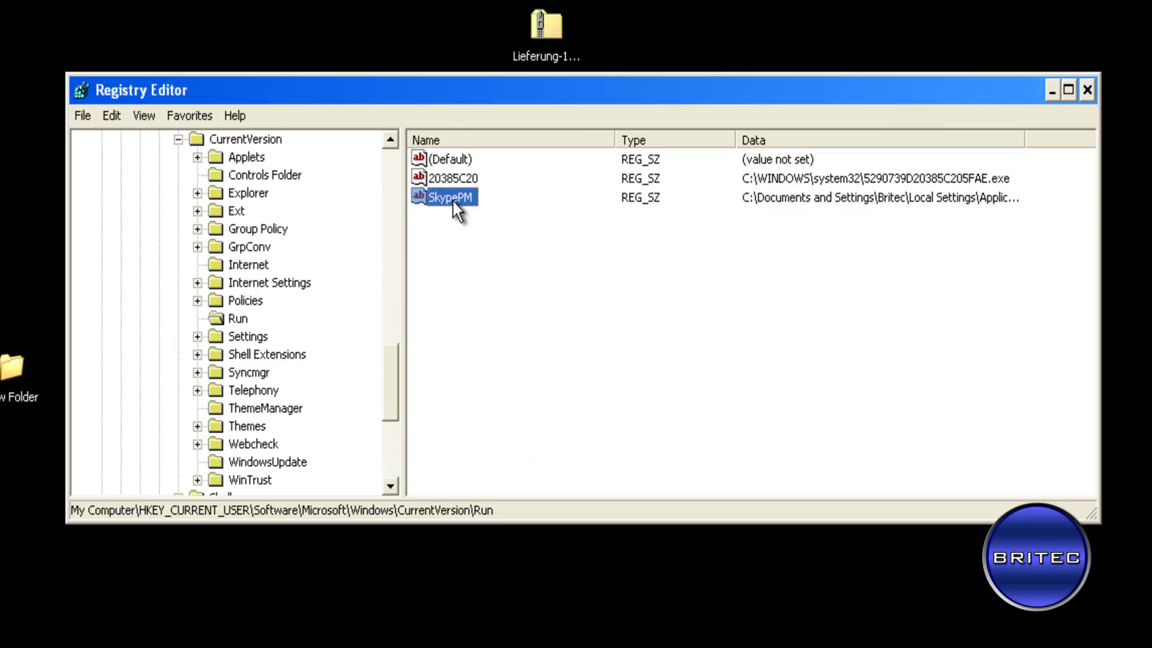
right_click(452, 200)
click(508, 258)
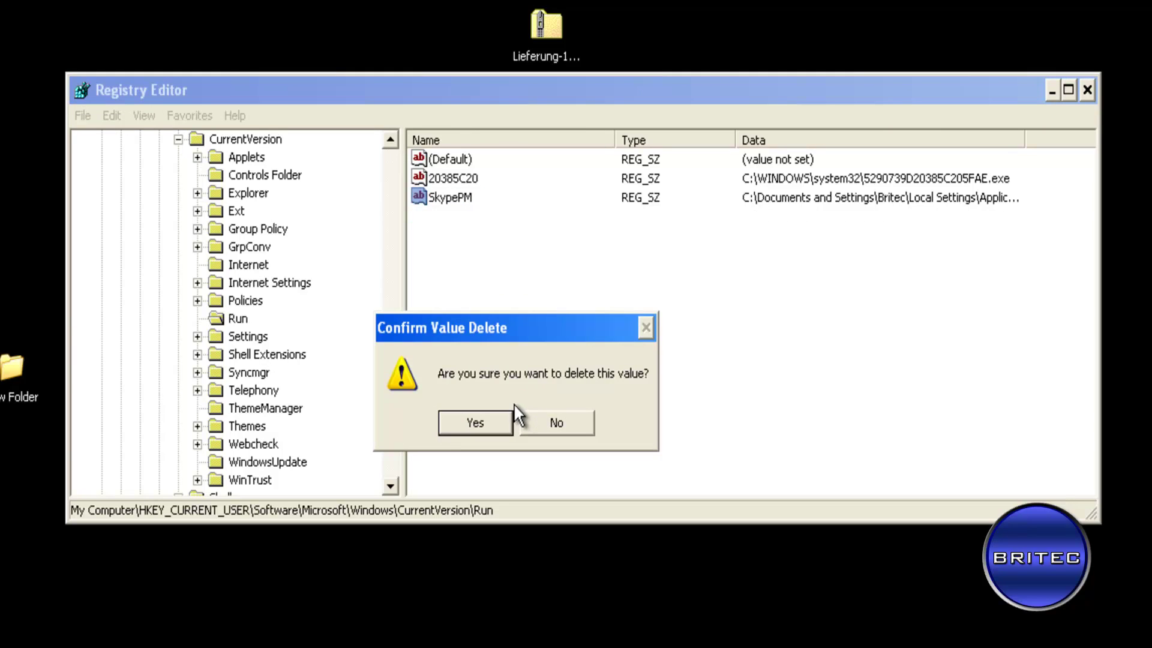
click(474, 420)
click(453, 180)
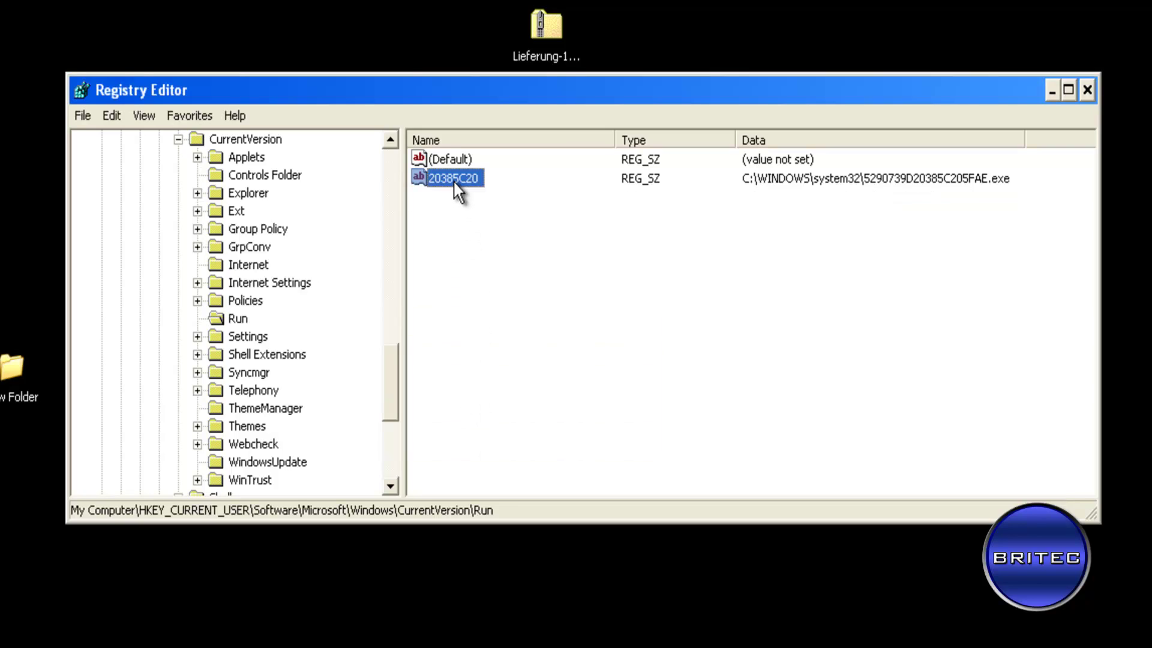
right_click(453, 179)
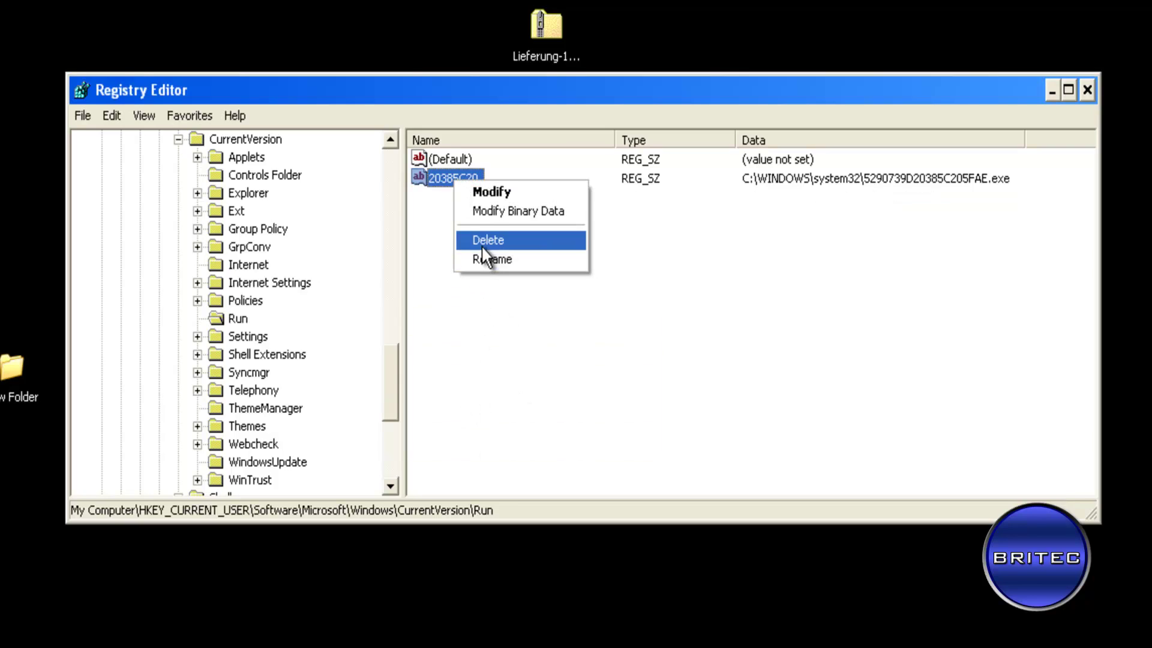
click(481, 241)
click(474, 422)
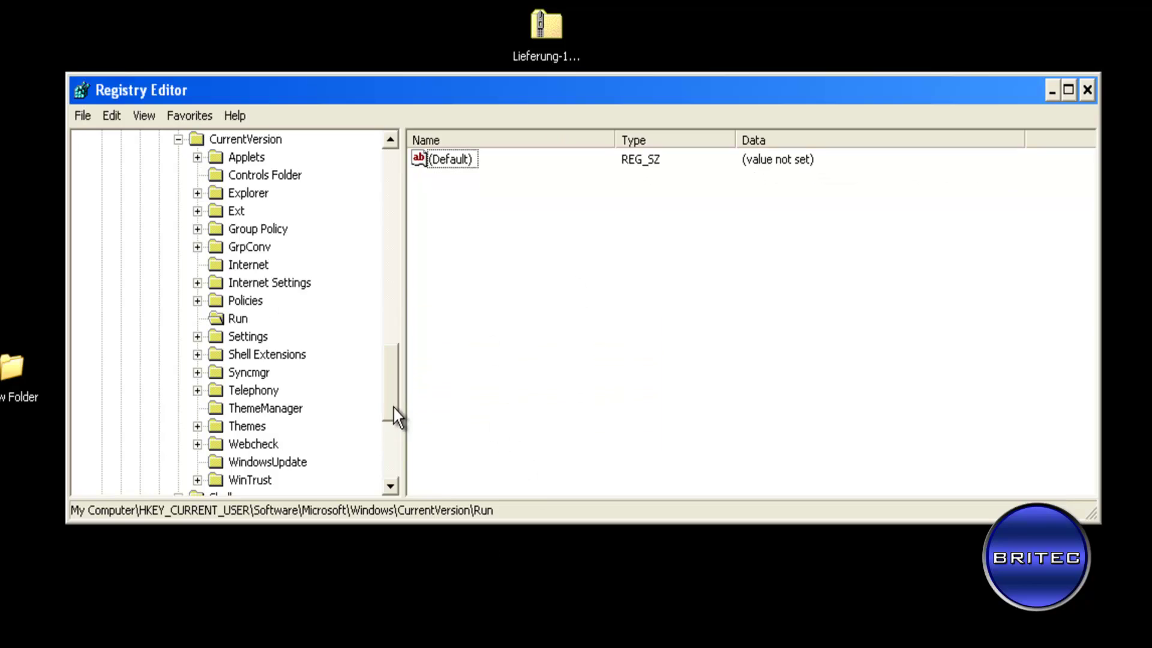
Step: Delete DisableTaskMgr and DisableRegistryTools from Policies\System, then collapse Policies
click(198, 300)
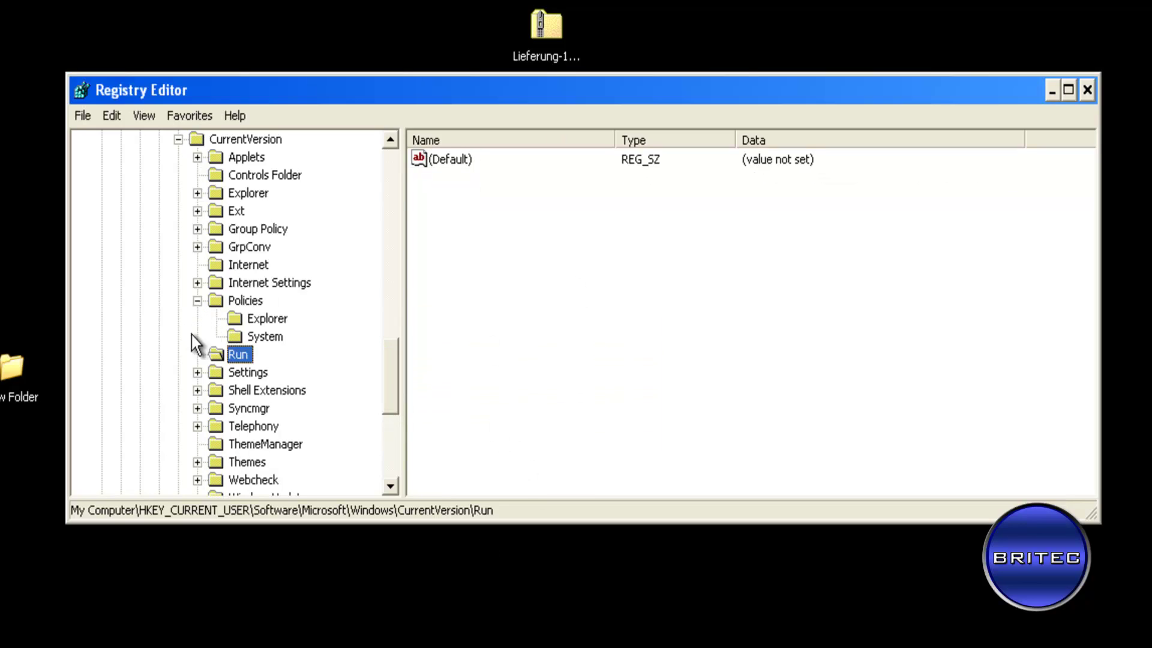
click(255, 336)
click(467, 200)
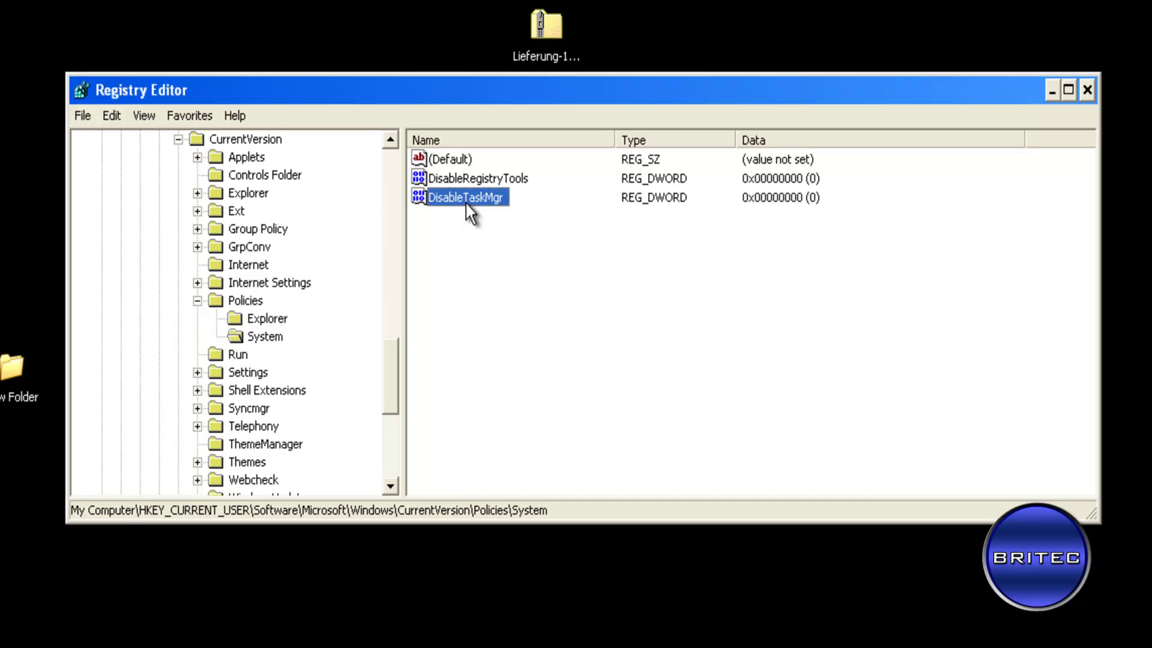
ctrl+click(458, 180)
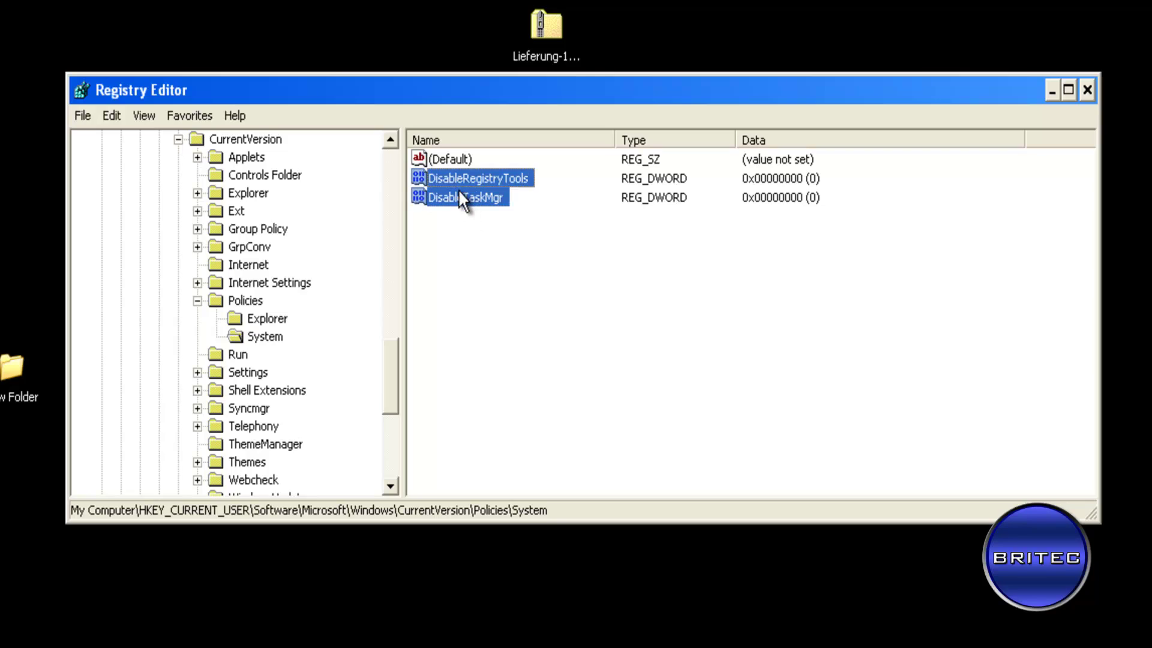
right_click(459, 184)
click(493, 246)
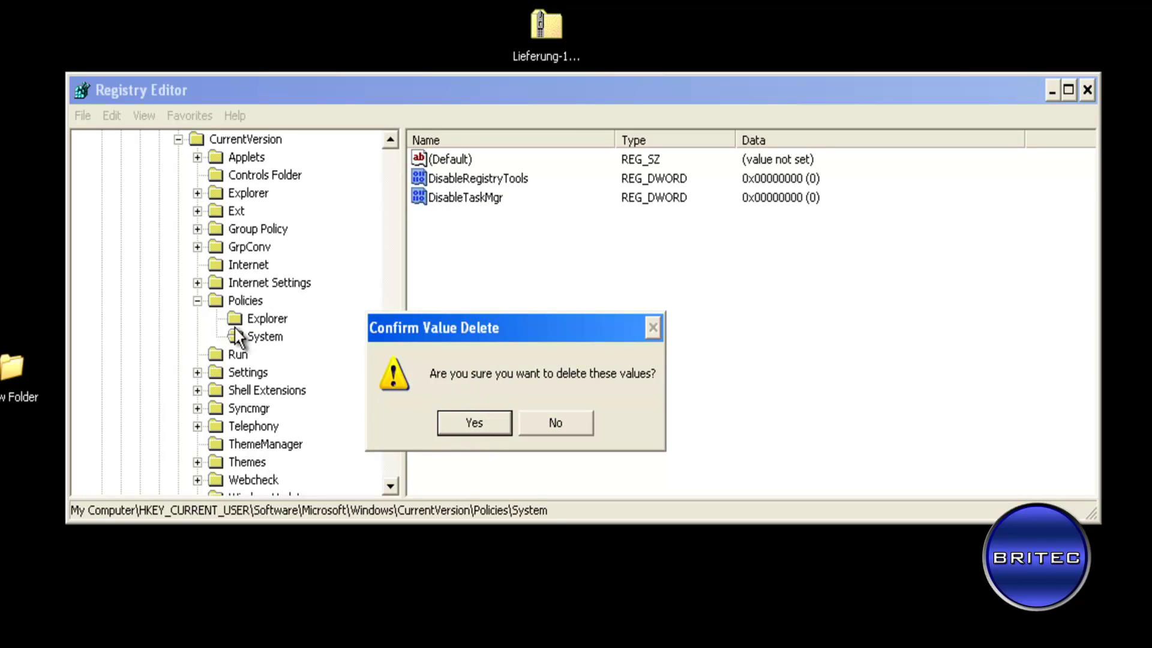
click(443, 420)
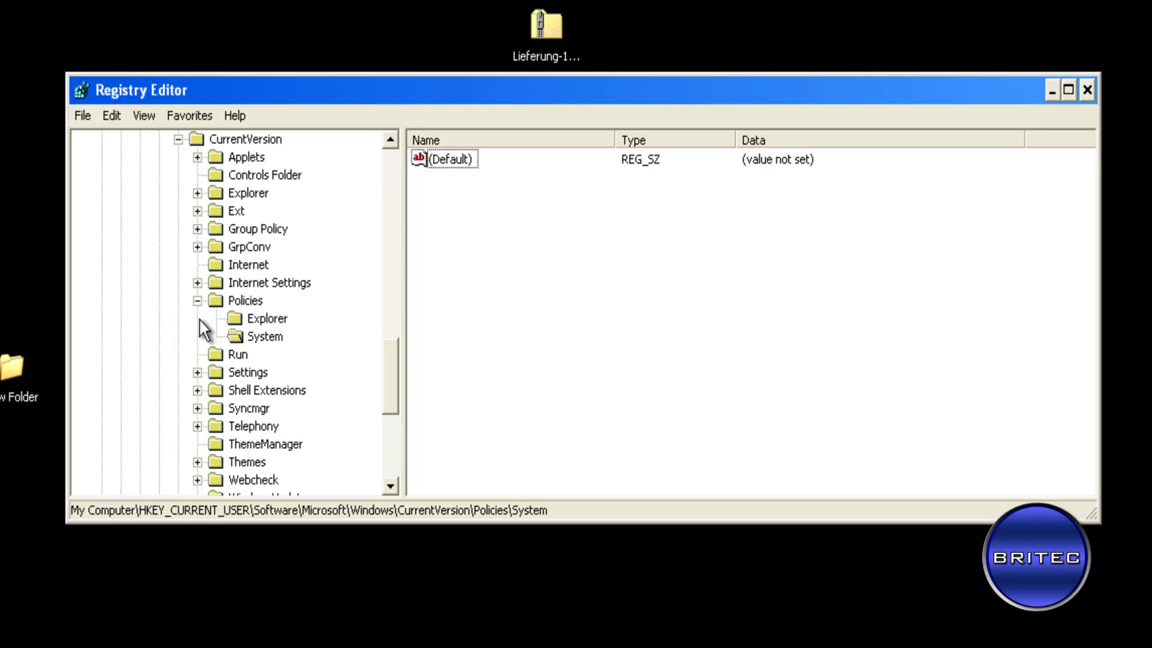
click(197, 301)
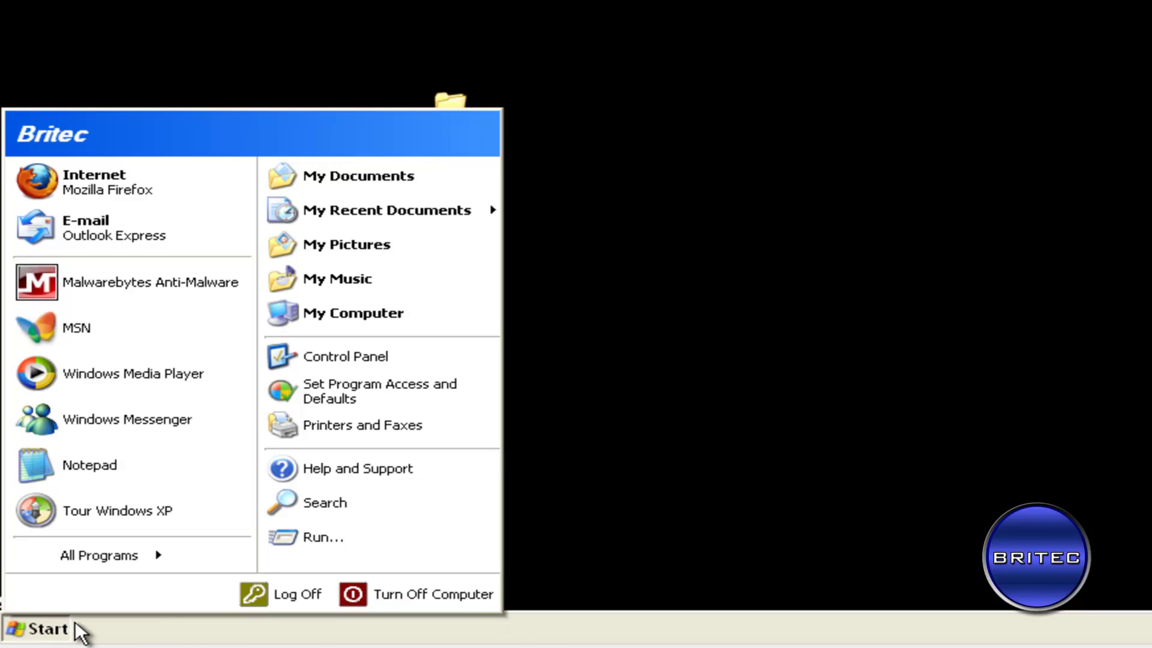
Step: Restart the computer back into normal Windows XP
click(453, 594)
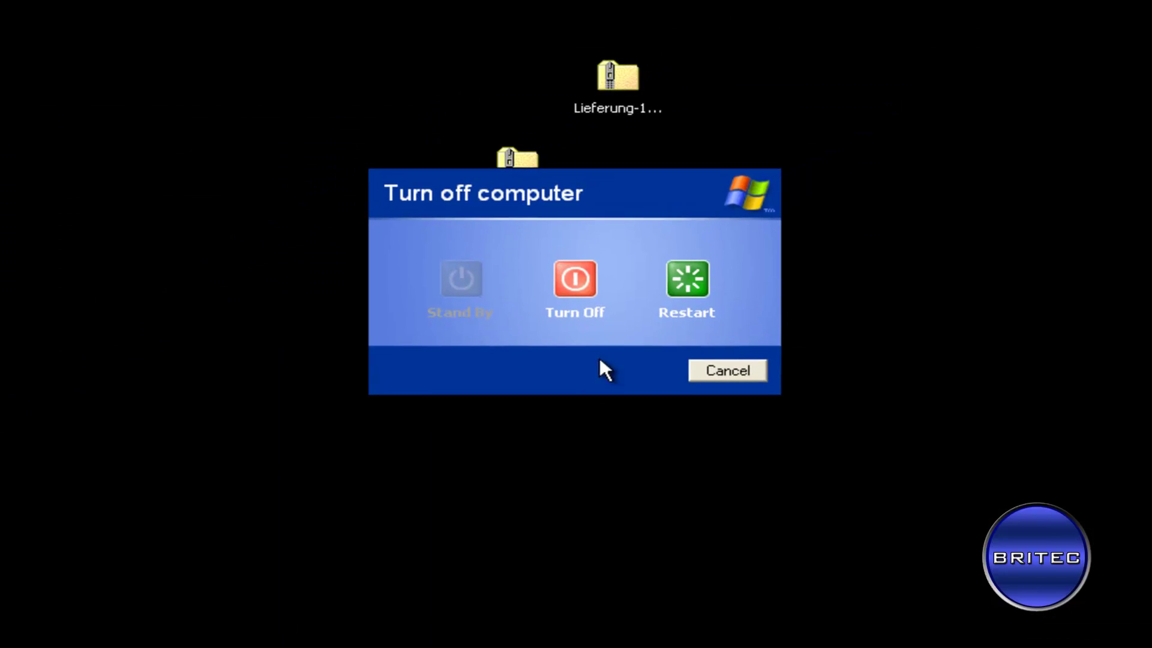
click(681, 293)
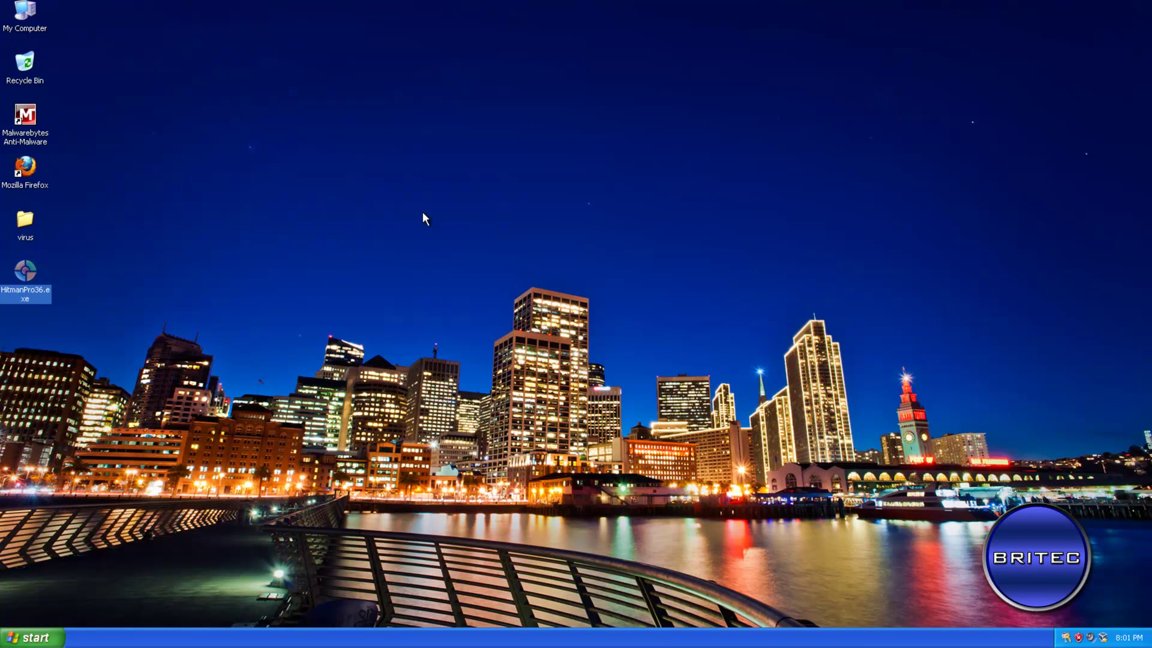
Step: Start Malwarebytes Anti-Malware and confirm its database is up to date
double_click(27, 117)
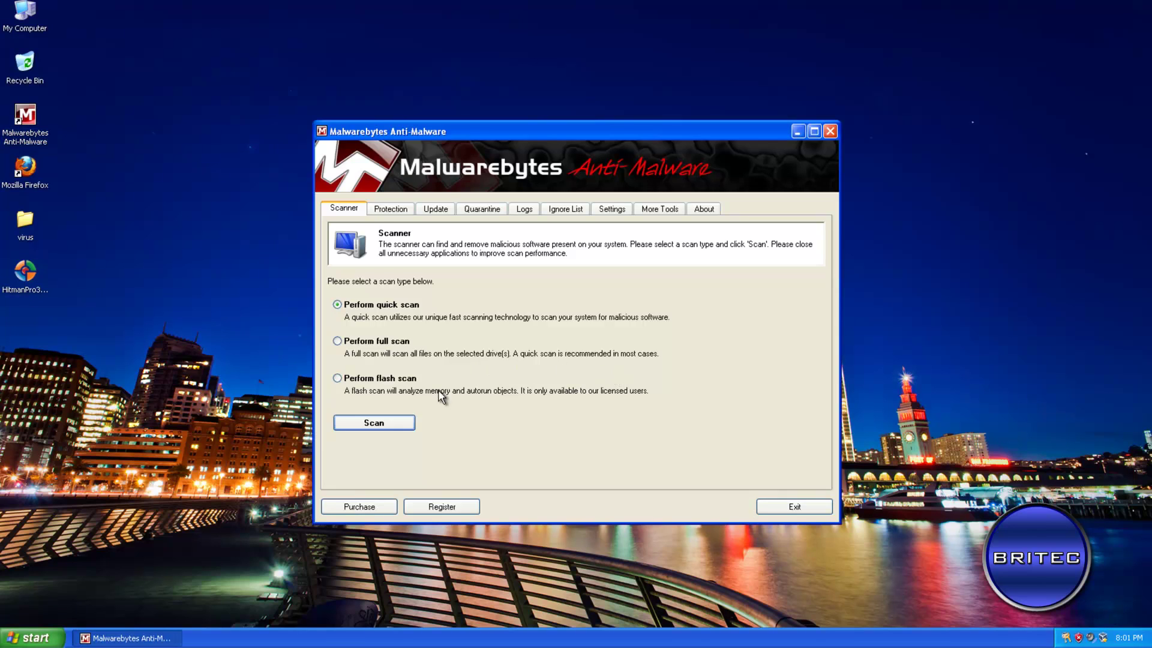
click(437, 208)
click(382, 354)
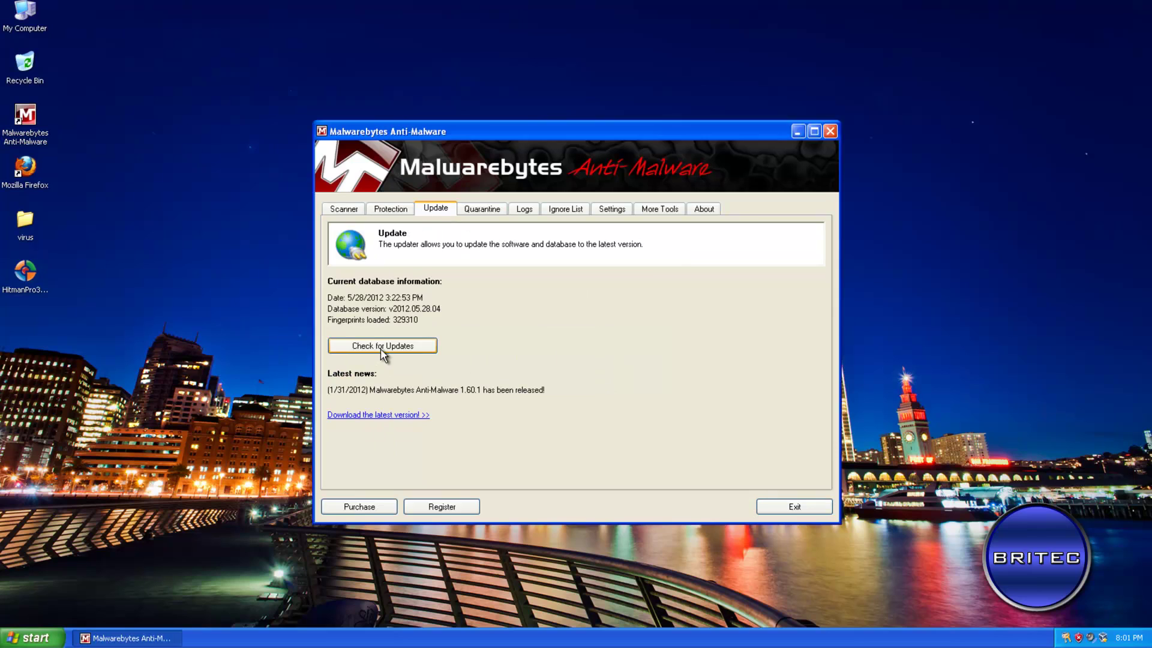
click(578, 359)
Step: Run a quick scan, acknowledge the clean result, and close the scan log
click(343, 208)
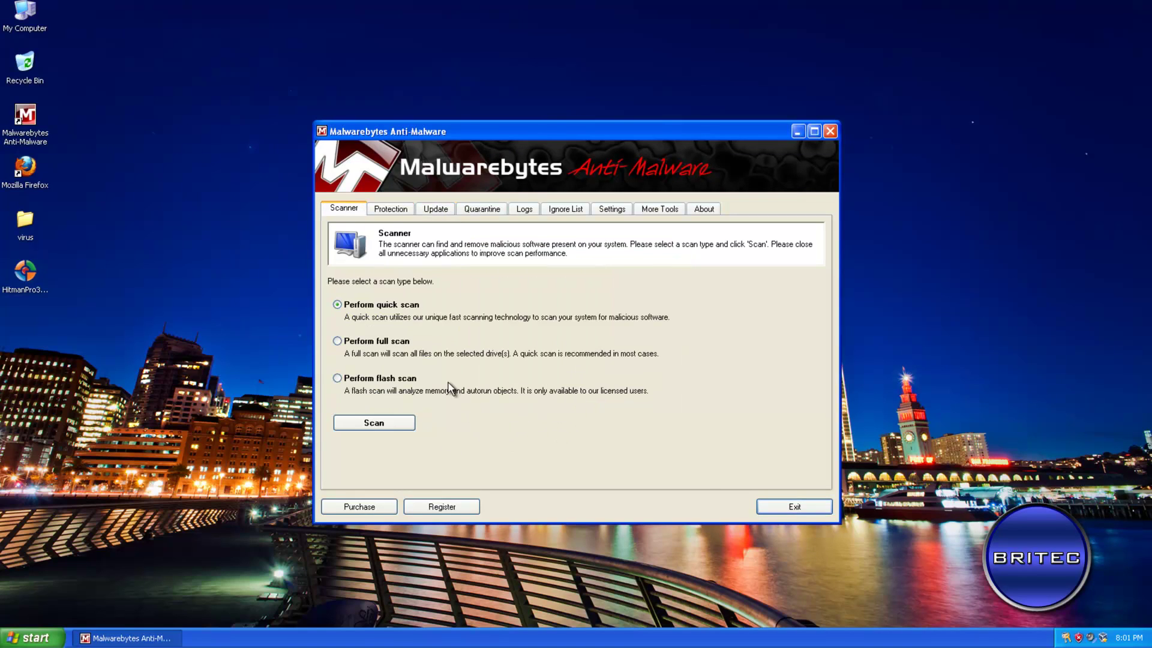
click(370, 424)
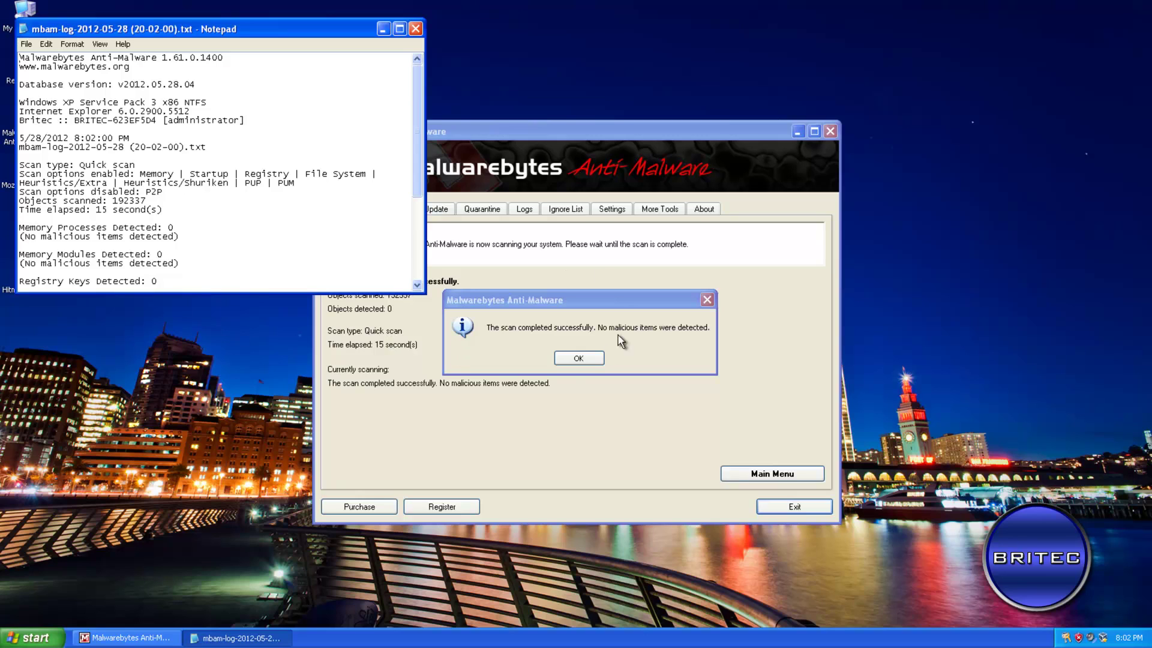
click(573, 360)
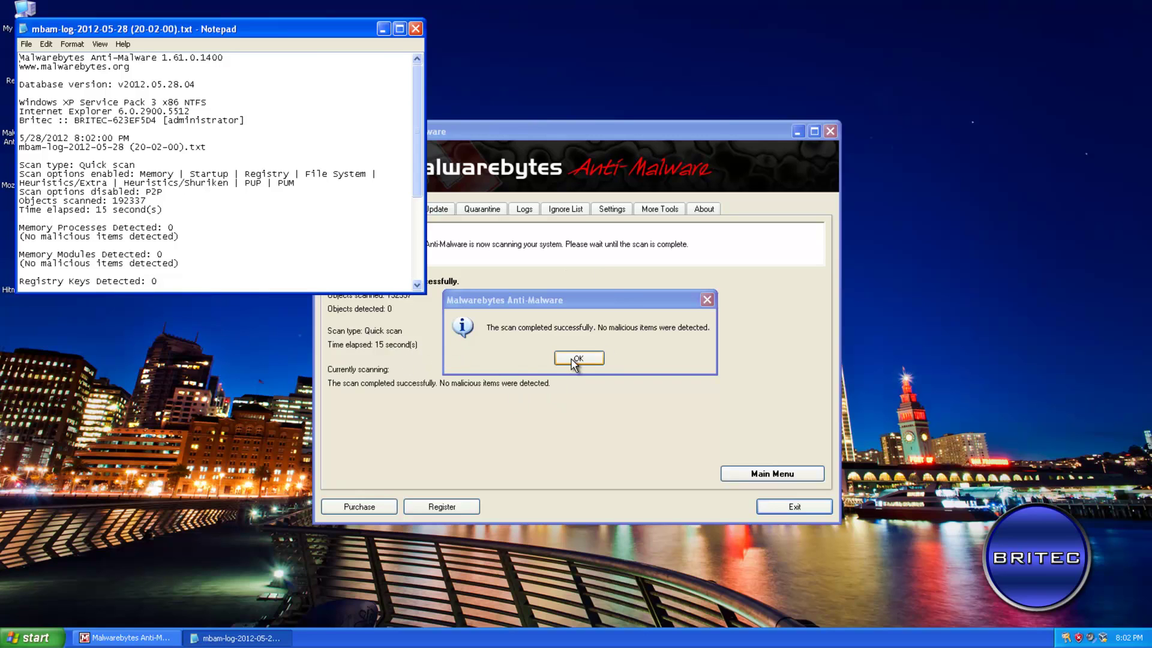
click(415, 28)
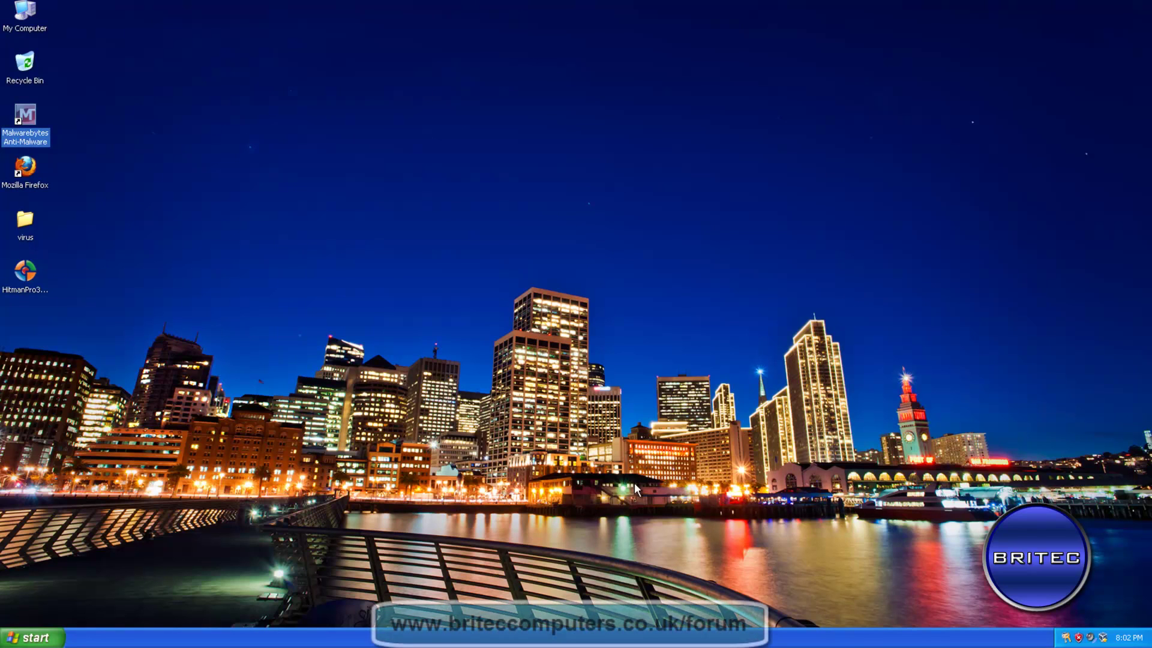